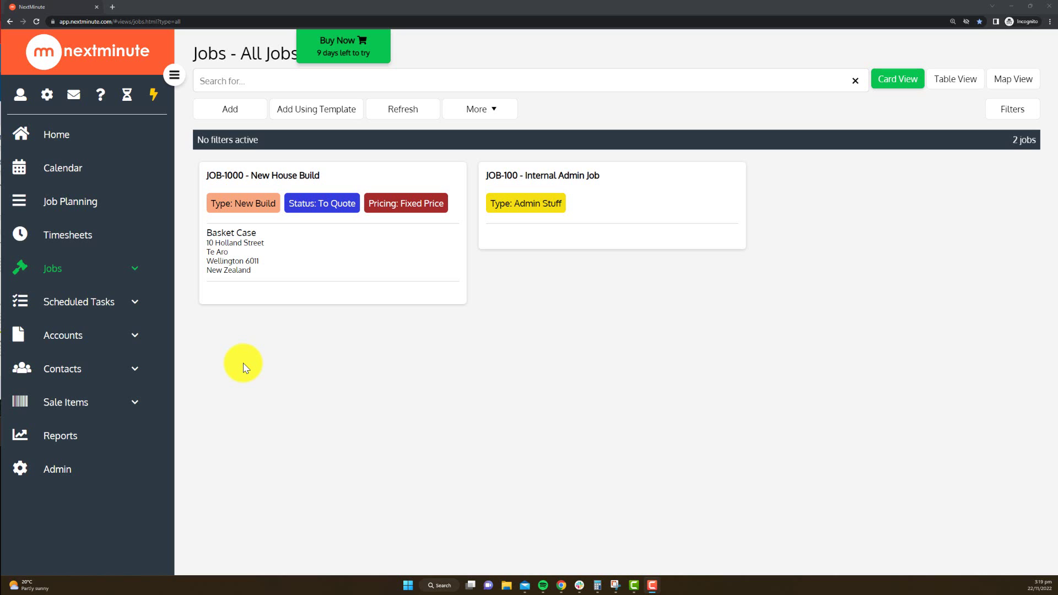
Step: Open the Admin Users list showing the two existing users and their roles
click(88, 467)
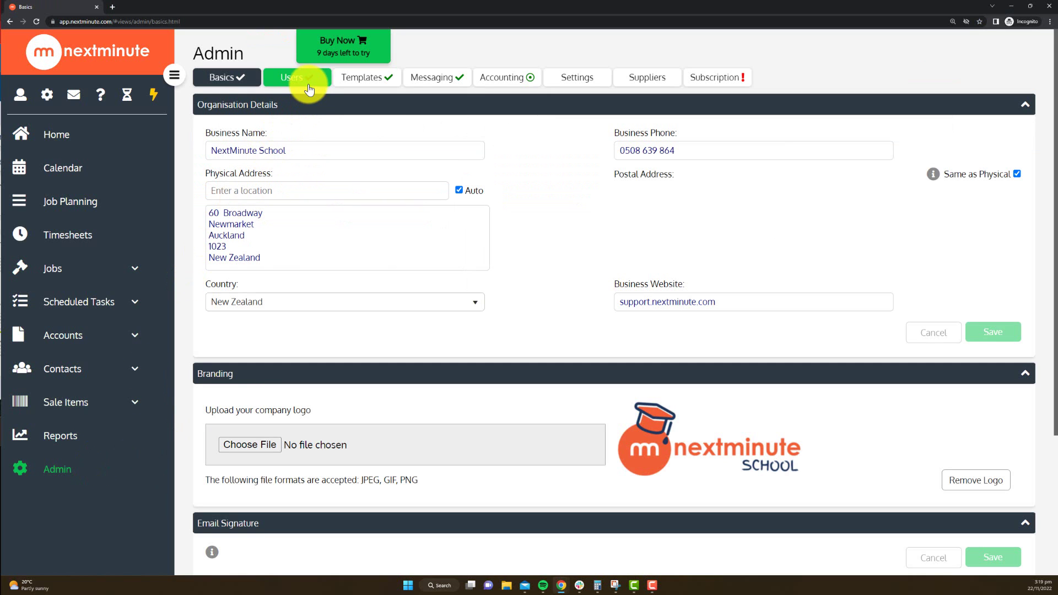
click(308, 88)
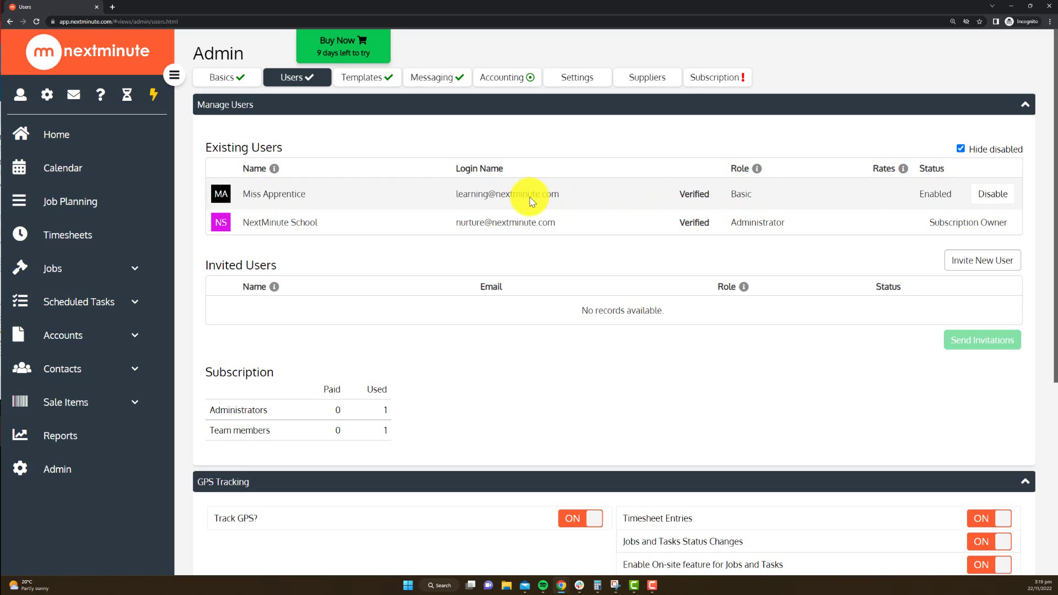
Step: Show the empty Labour list under Sale Items
click(113, 399)
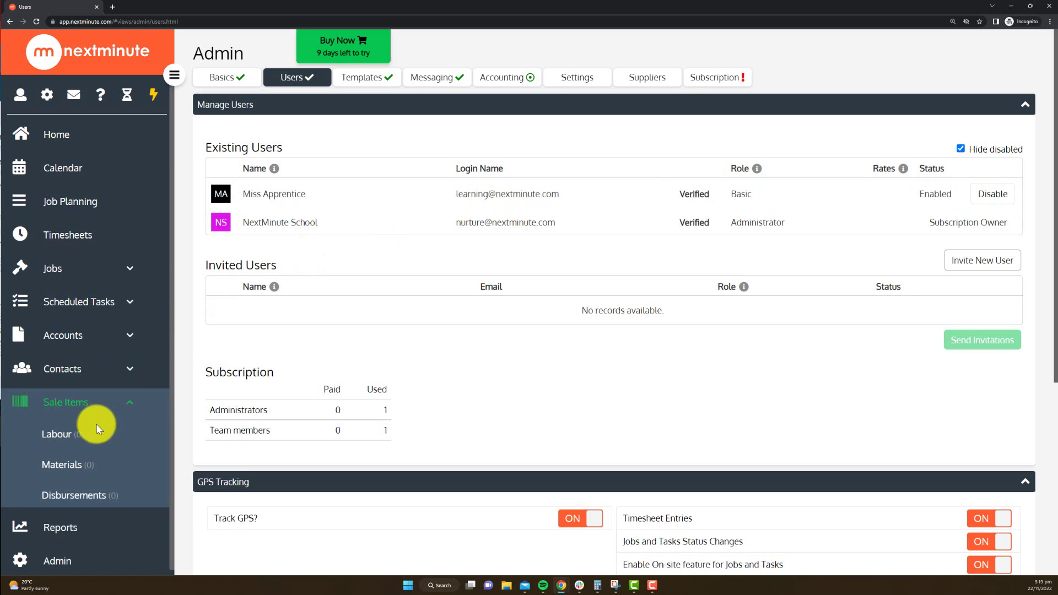
click(81, 433)
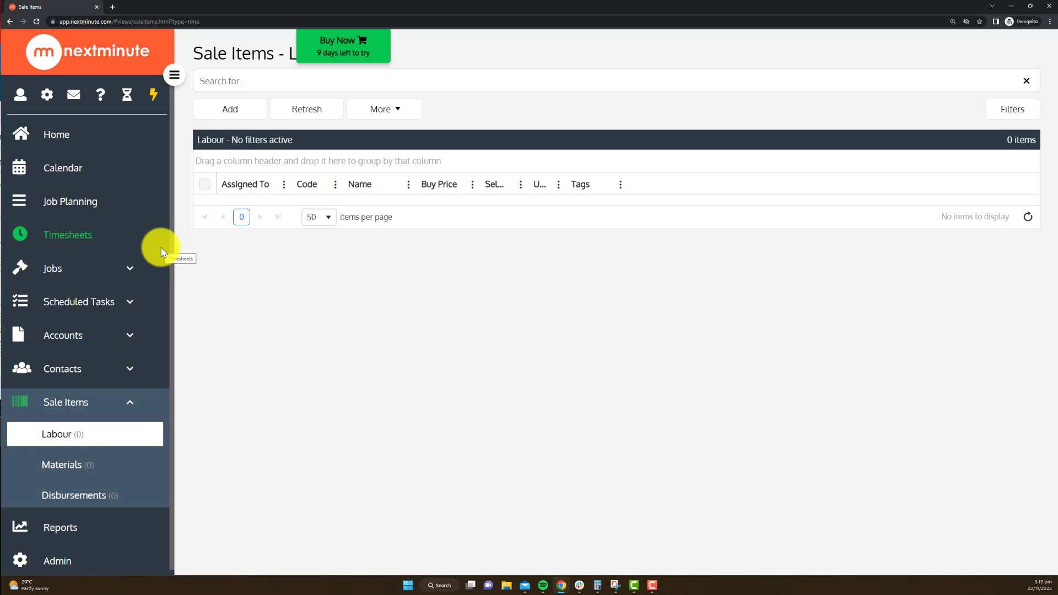
Step: Add a labour item for the apprentice user: buy $35.00, sell $65.00 per hour, assigned to them
click(230, 108)
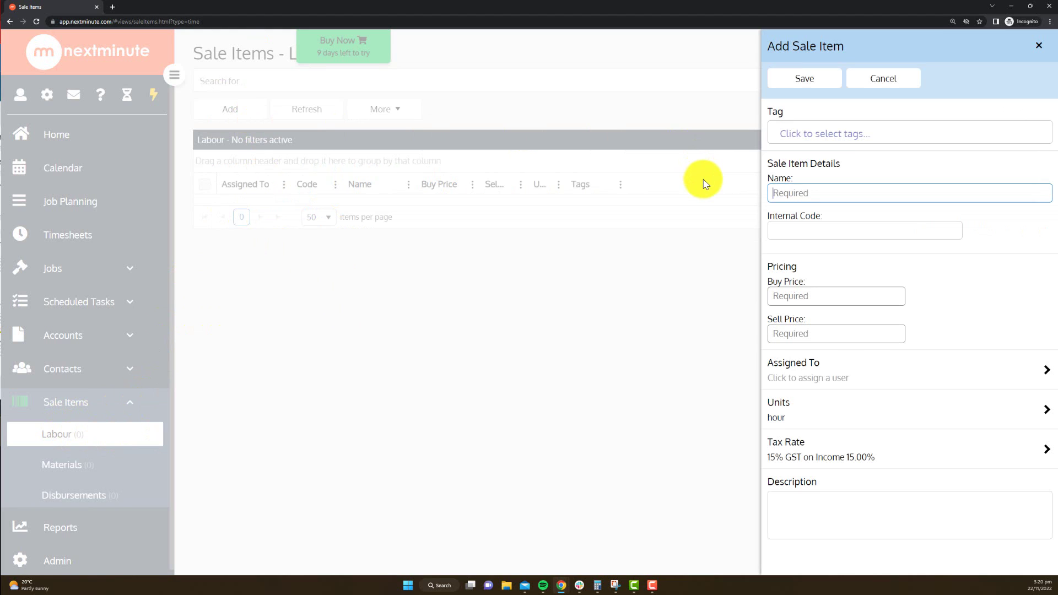
text(Miss Apprentice)
click(840, 295)
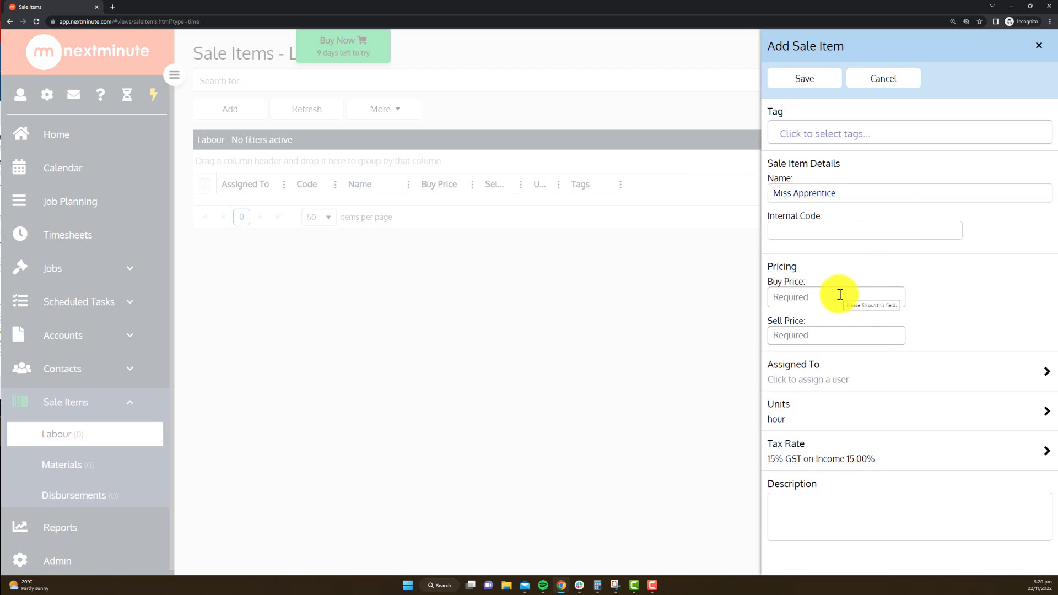
text(35)
key(Tab)
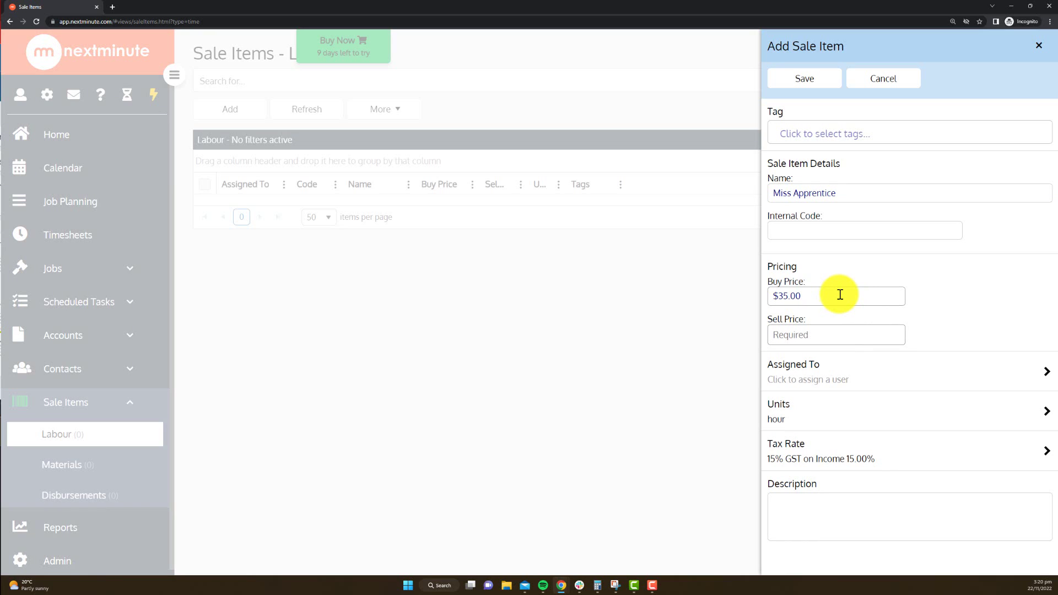
text(65)
click(927, 297)
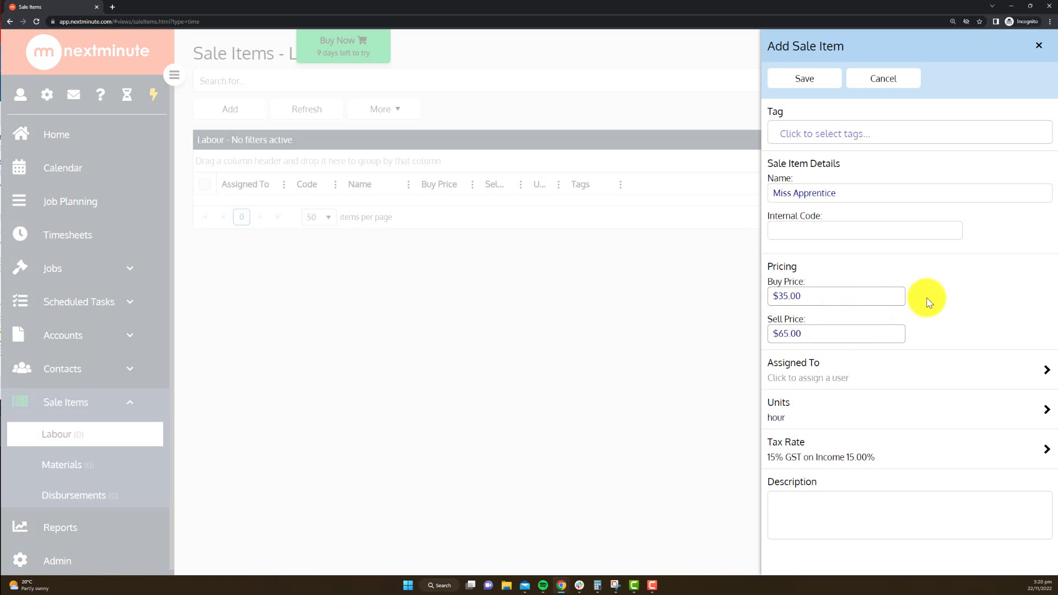
click(797, 371)
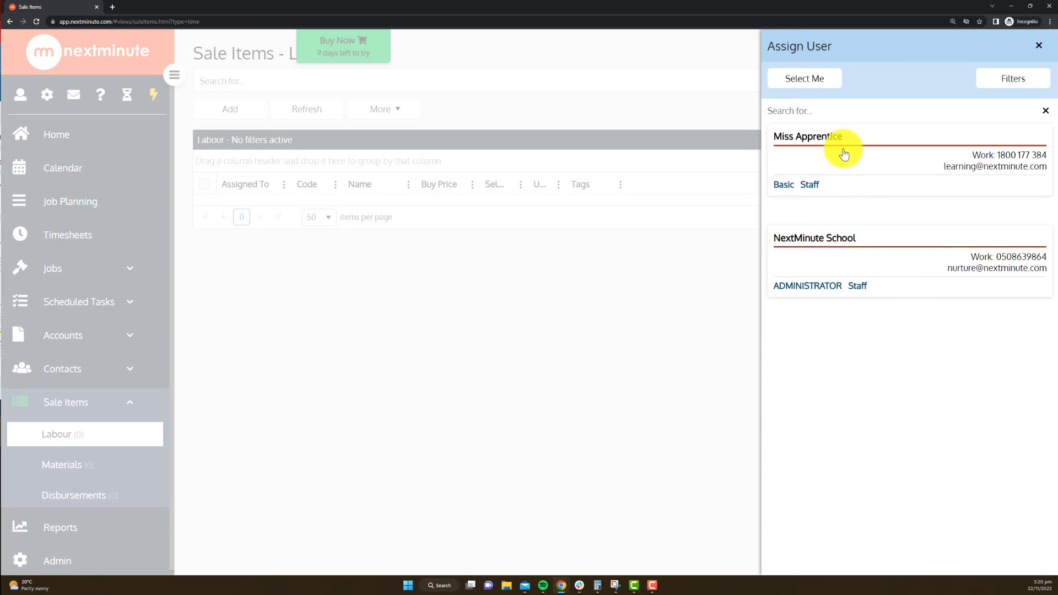
click(843, 154)
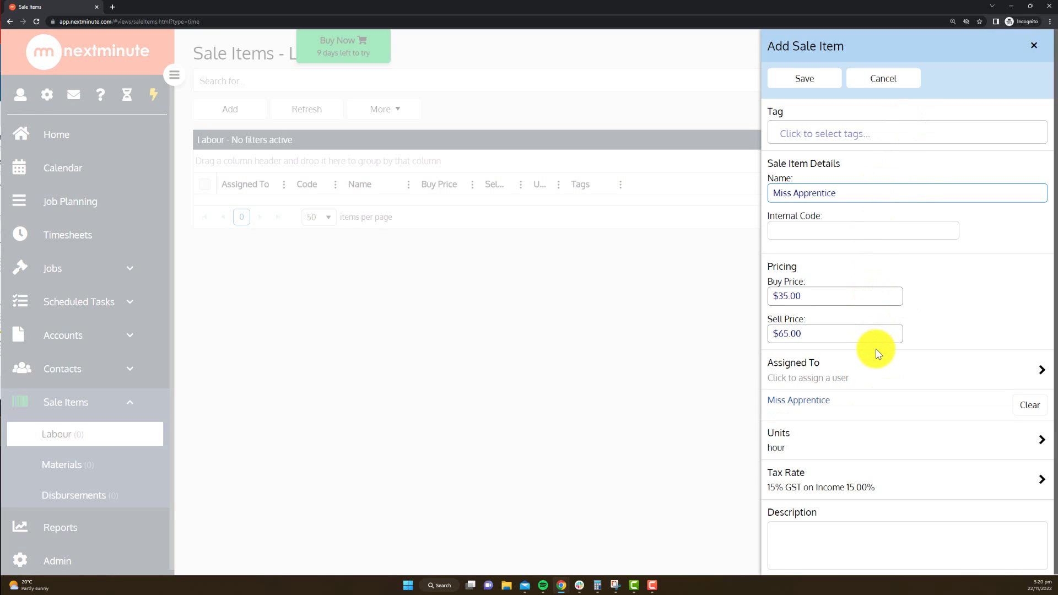
Step: Save the new labour item, then go to the All Jobs list
click(797, 78)
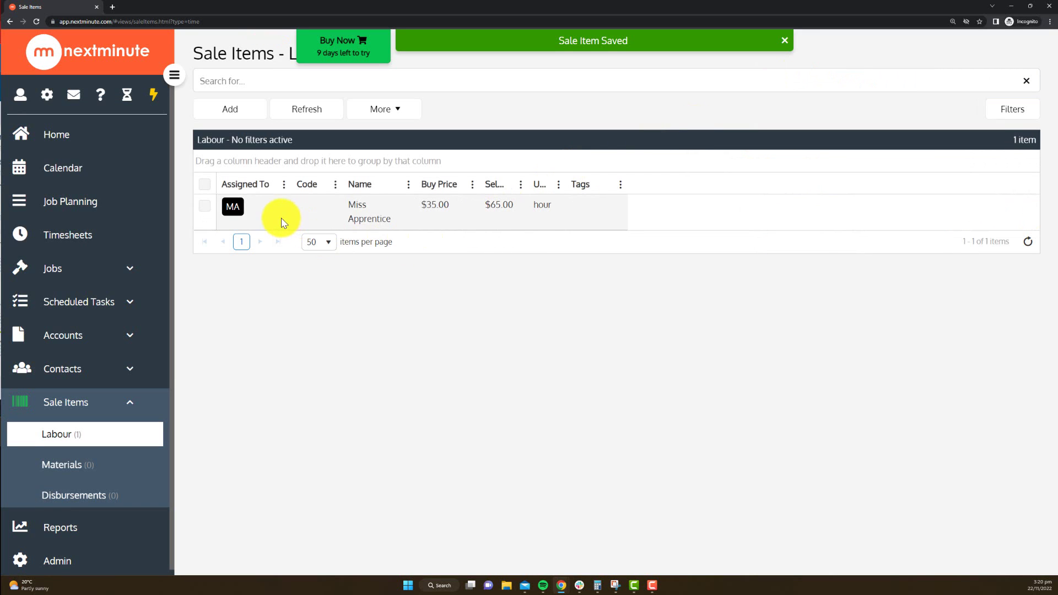
click(152, 408)
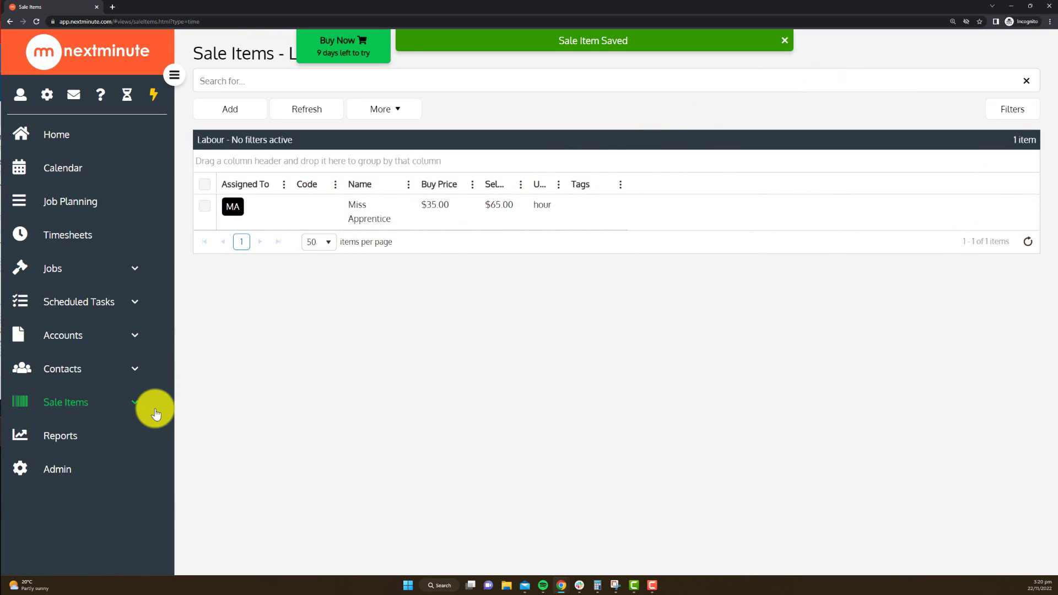
click(108, 284)
click(78, 301)
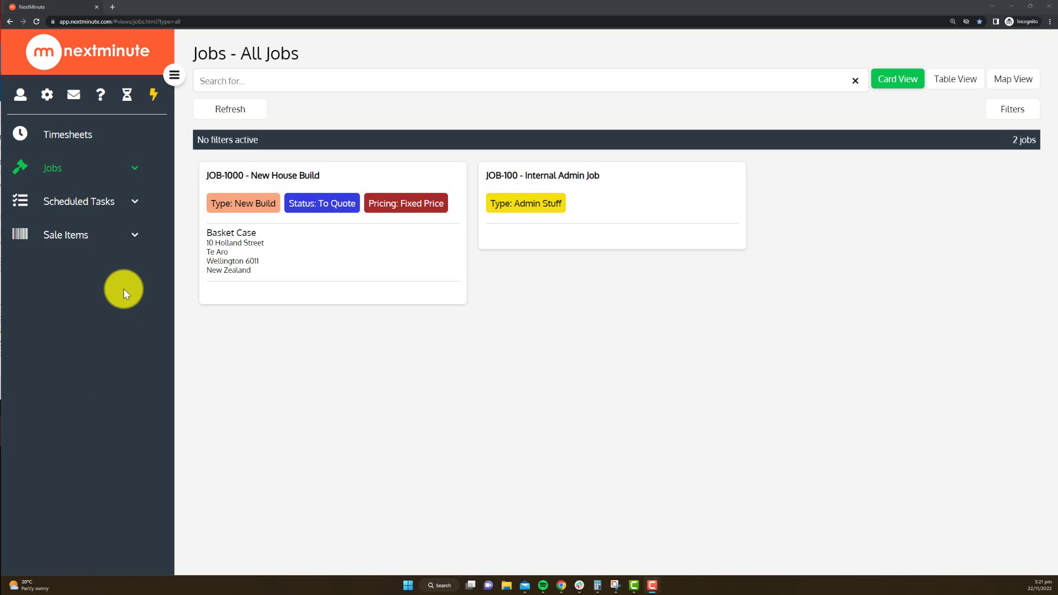
Step: Open the Timesheets week of Mon 21 to Sun 27 November
click(125, 172)
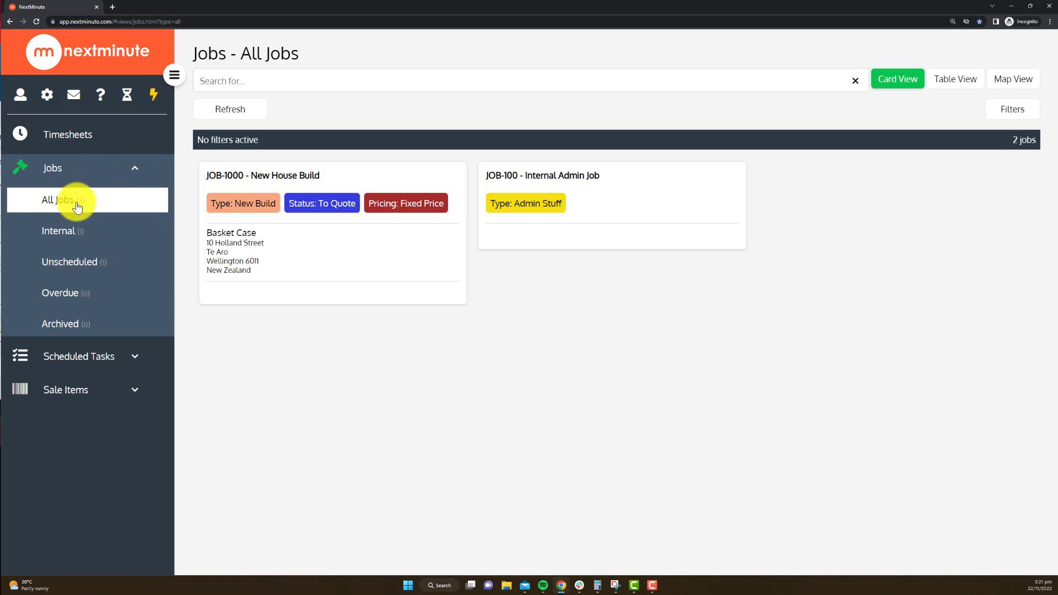
click(134, 169)
click(79, 141)
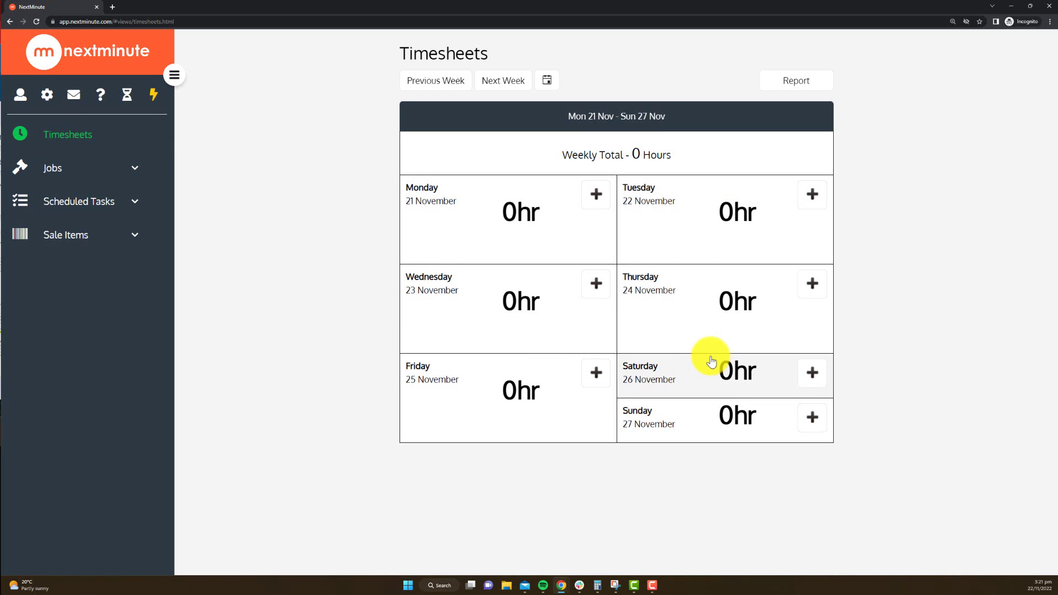
Step: Save a Tuesday 22 November entry for JOB-1000, 8:00 AM–1:15 PM, details 'here are my details'
click(812, 198)
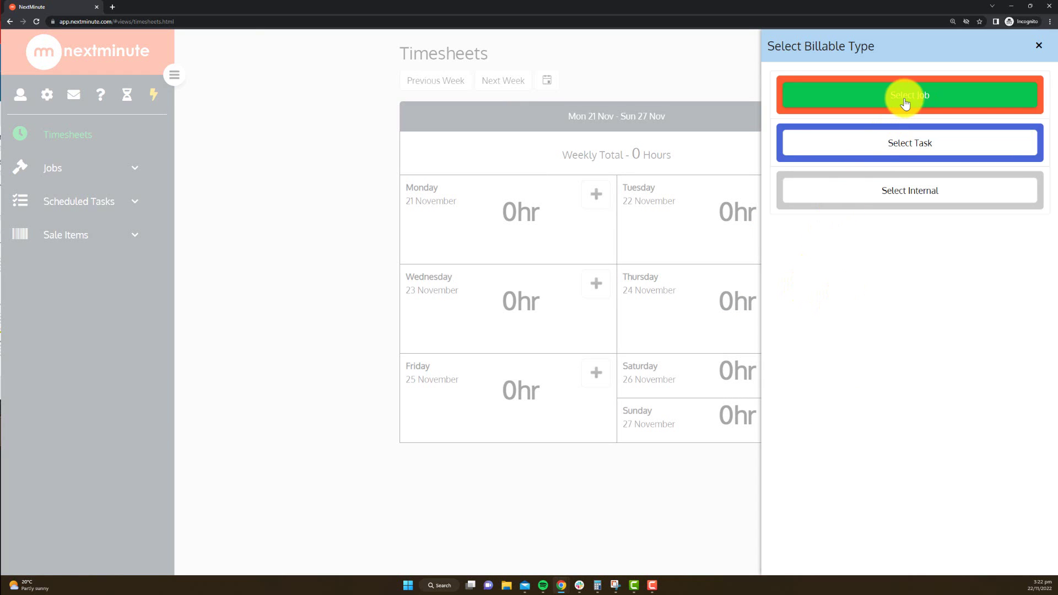
click(906, 104)
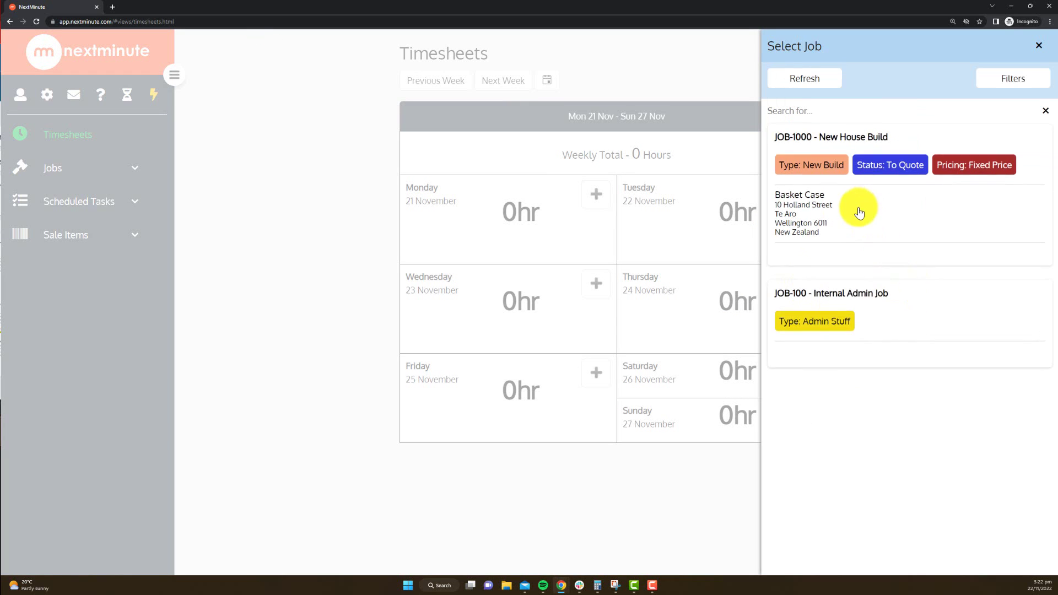
click(860, 213)
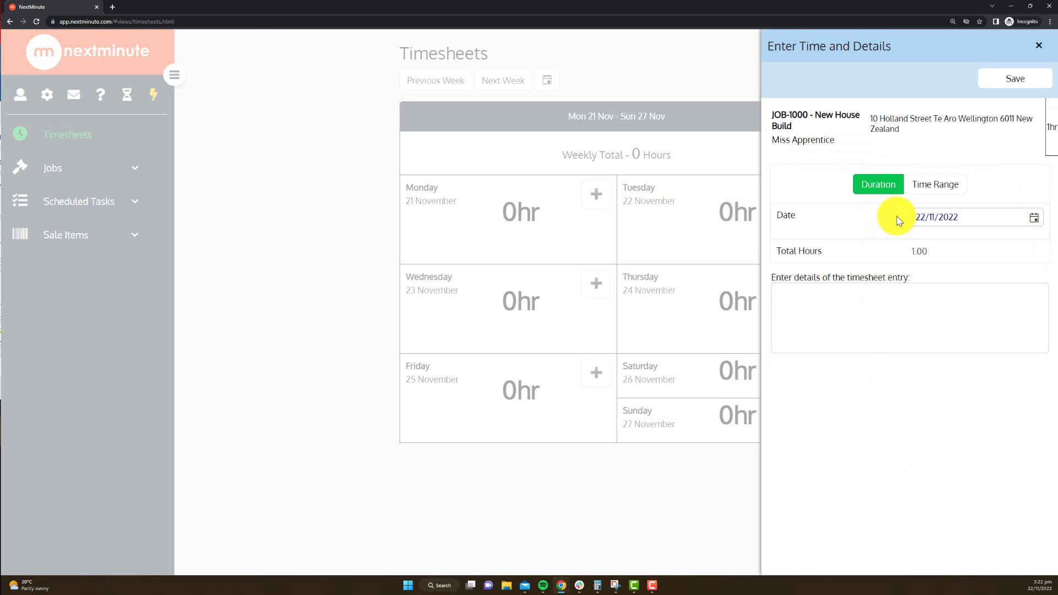
click(931, 185)
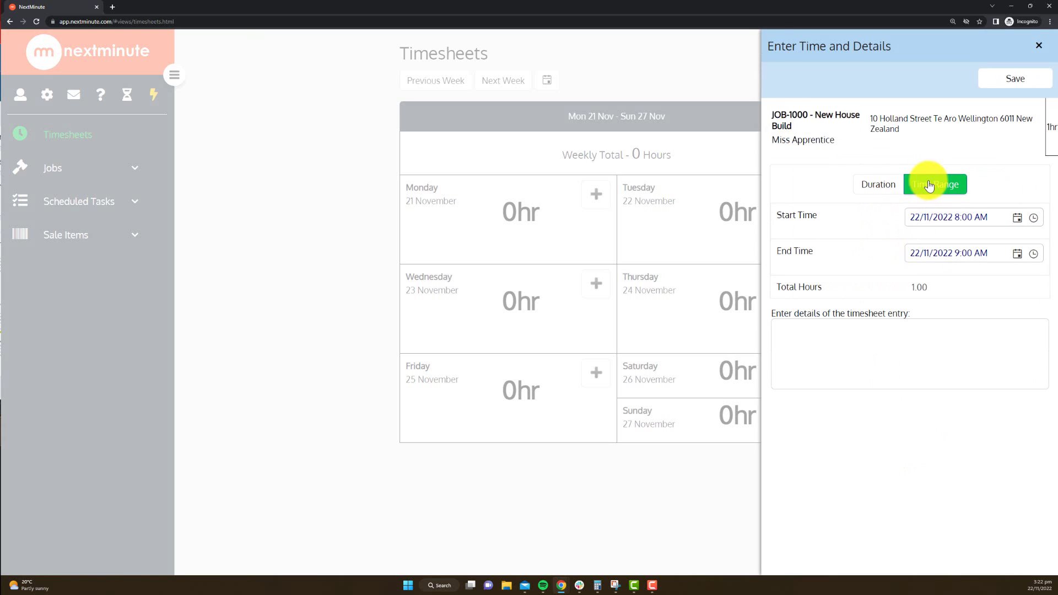
click(1034, 253)
scroll(1011, 325, down, 5)
scroll(1011, 331, down, 3)
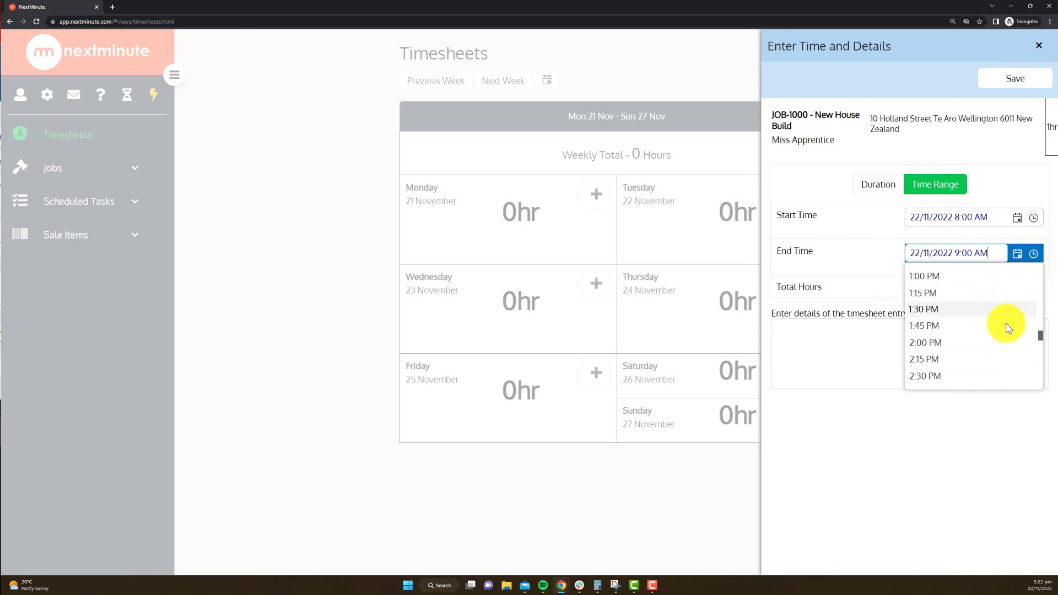
click(954, 298)
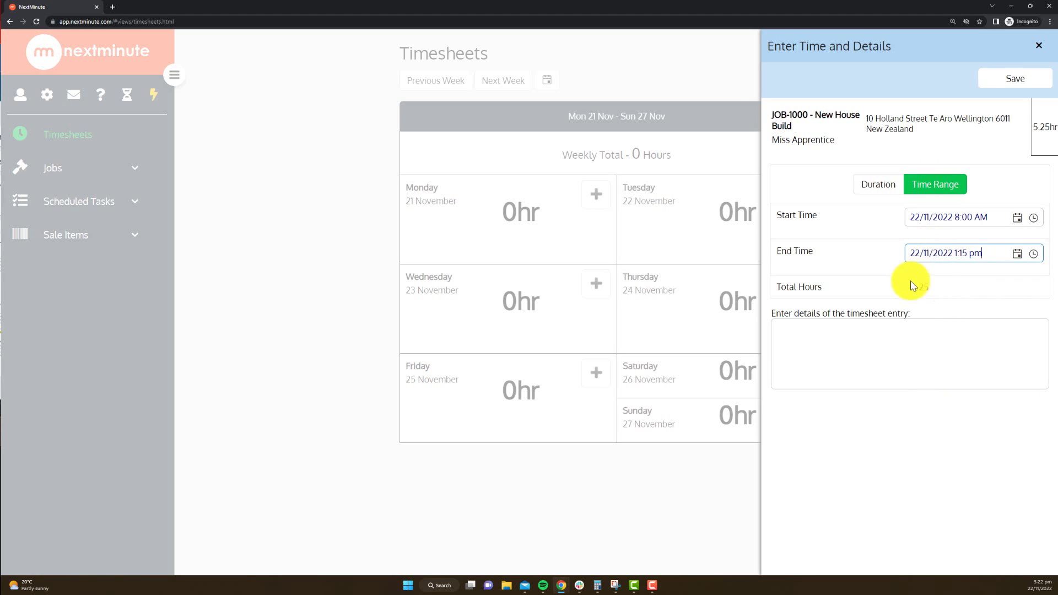
click(853, 351)
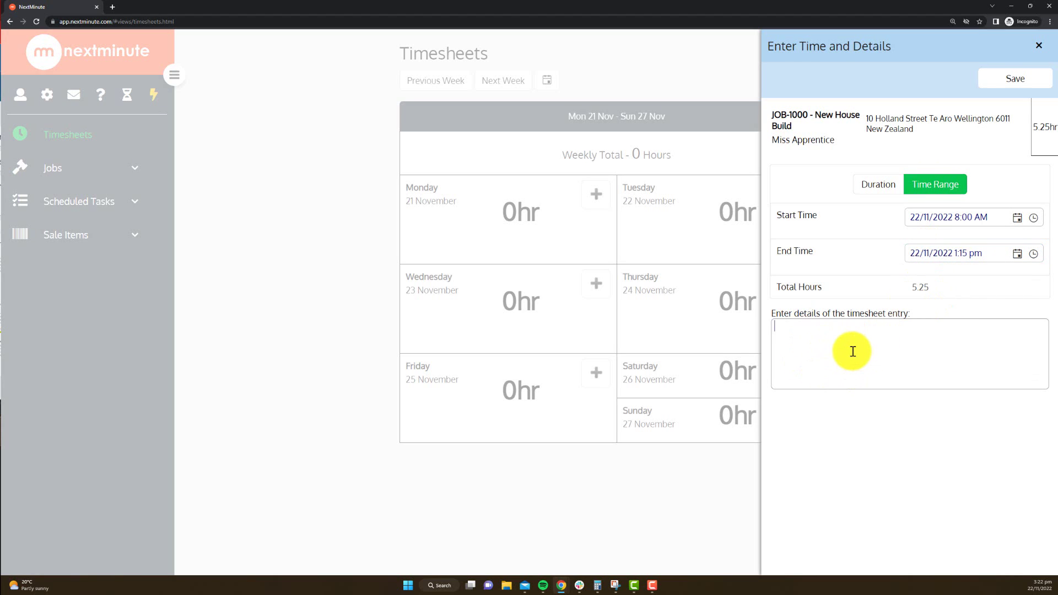
text(here are my details)
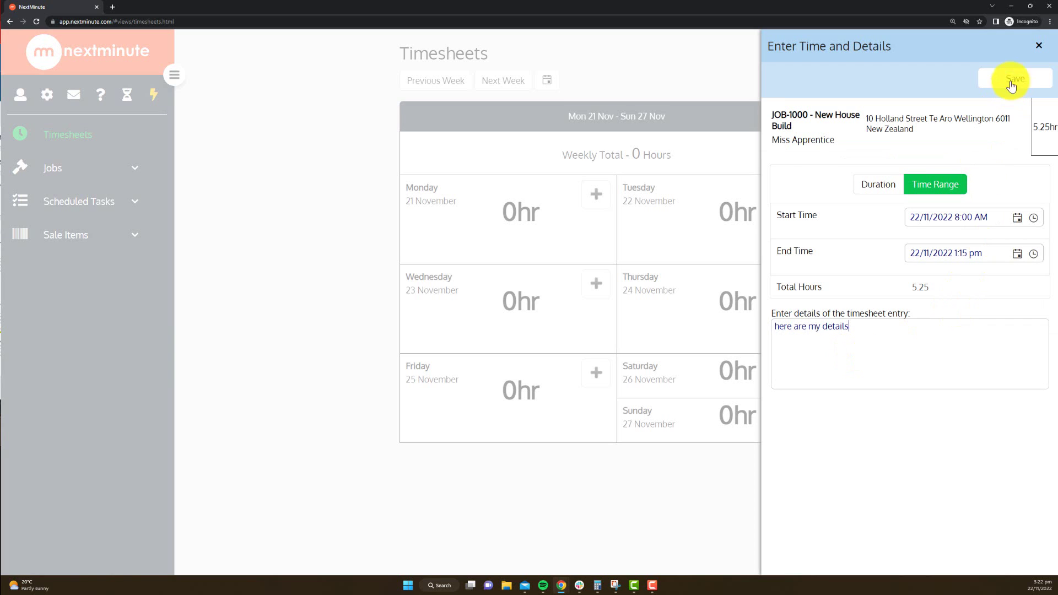
click(1011, 81)
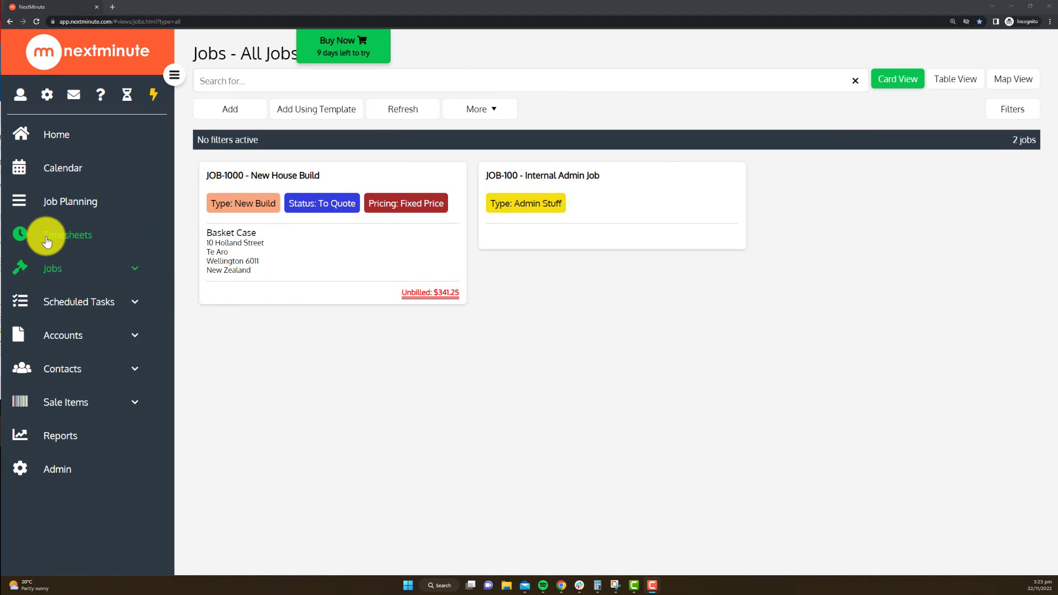
click(64, 237)
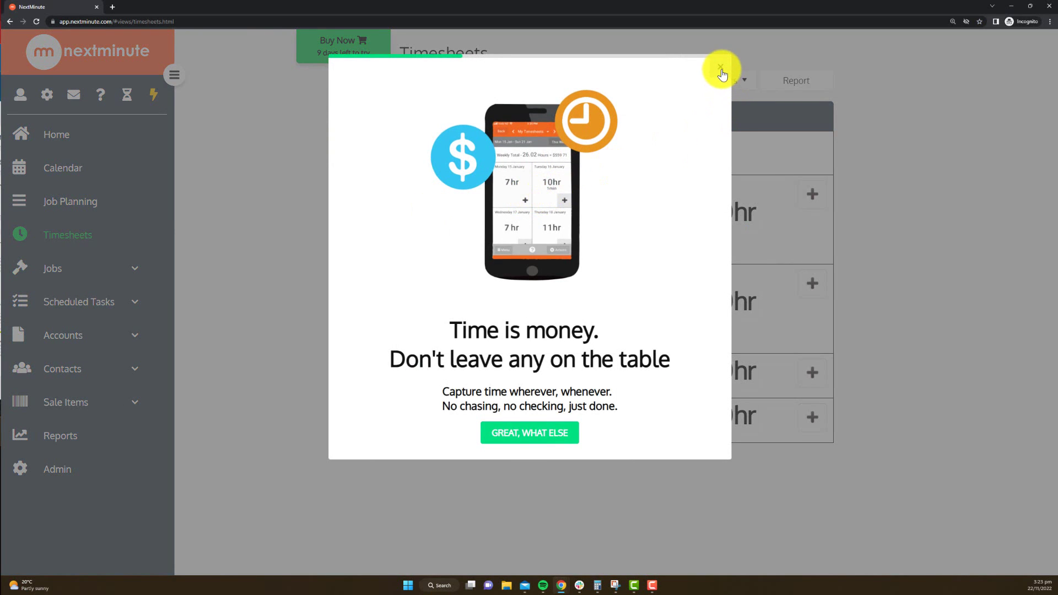
click(719, 67)
click(739, 82)
click(846, 150)
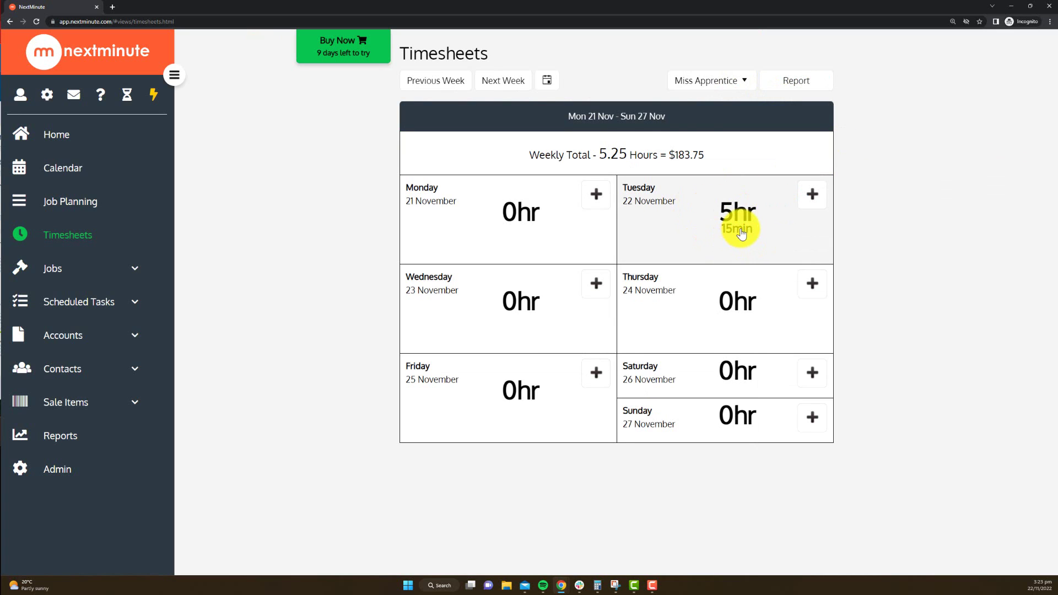
click(119, 271)
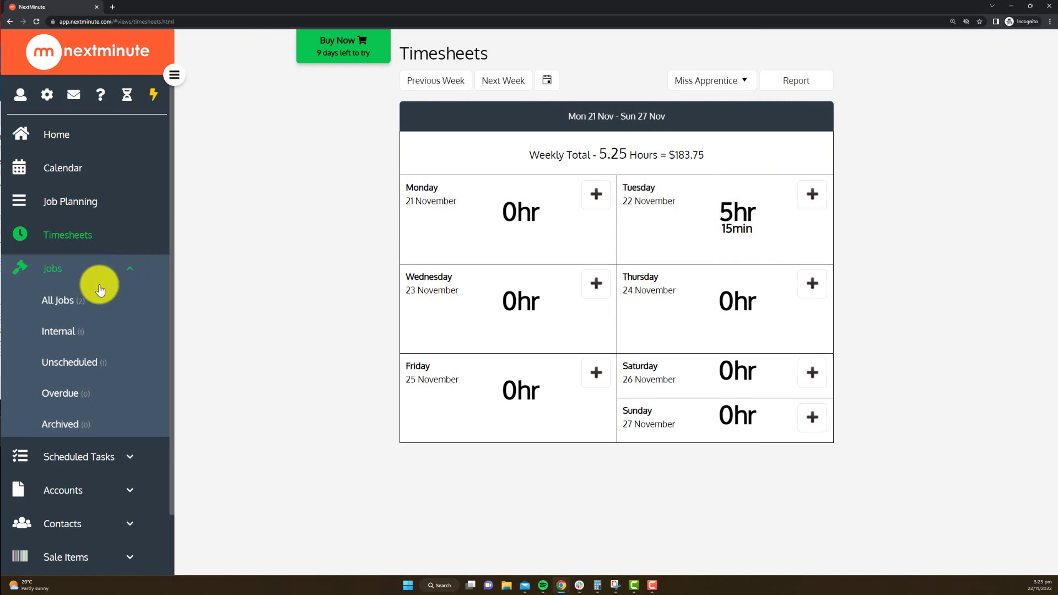
click(65, 301)
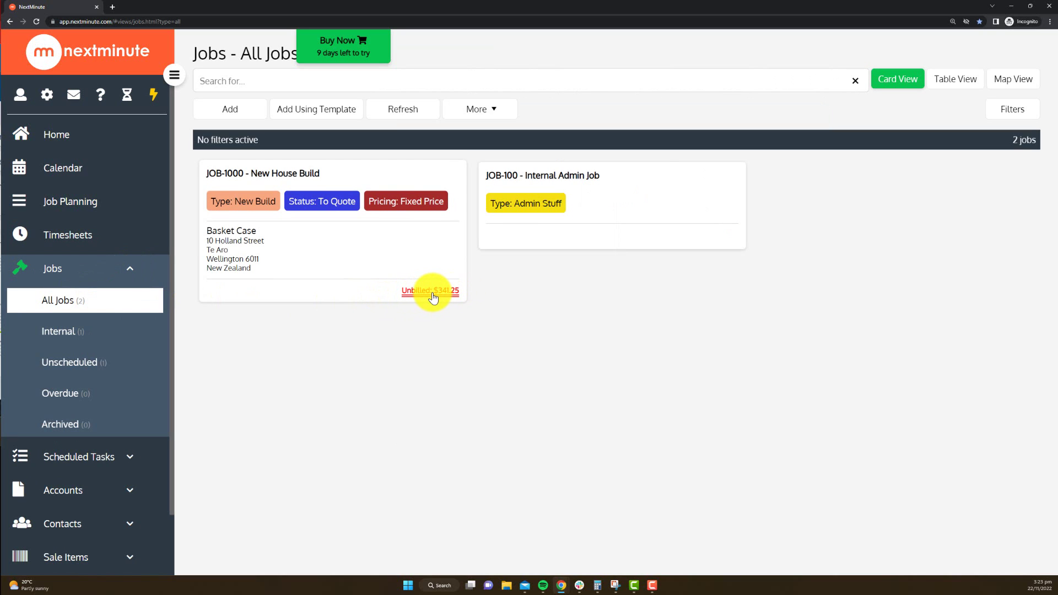
Step: Show JOB-1000's Charges panel with the 5.25-hour labour line at $341.25
click(403, 265)
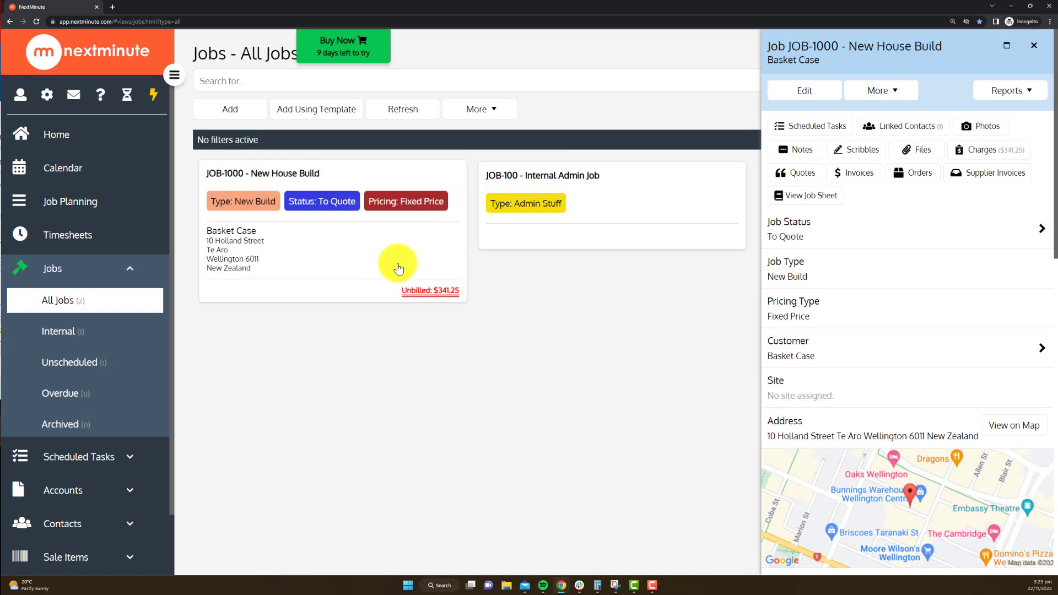
click(987, 149)
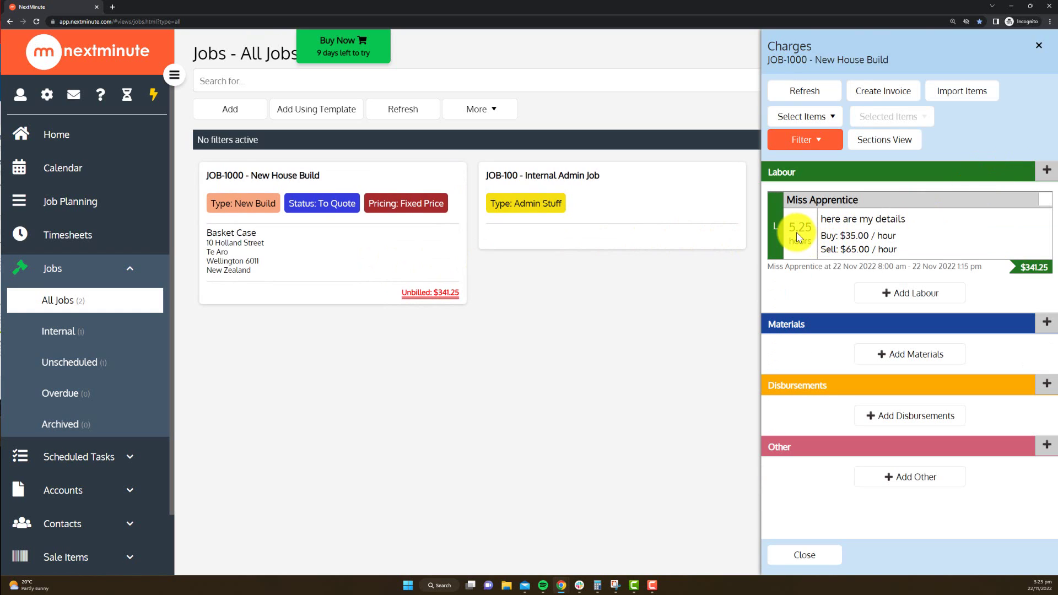